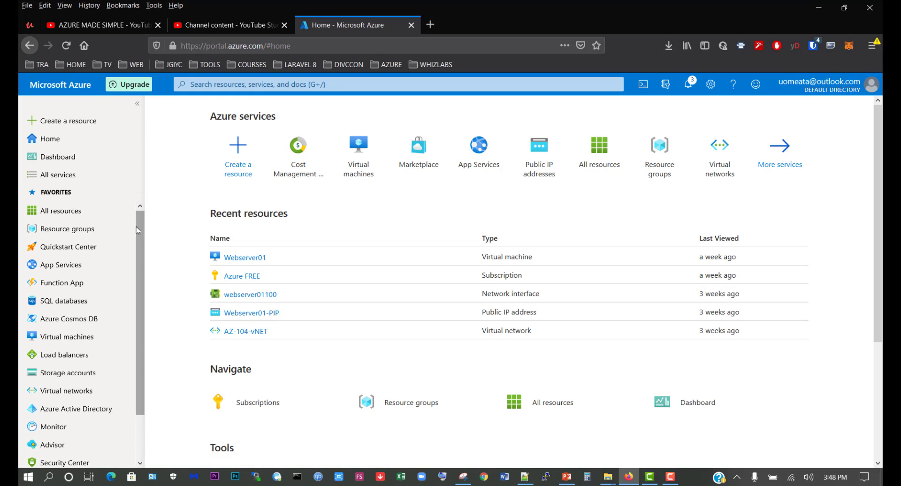
Step: Start creating a new virtual machine from the Virtual machines list
{"action": "left_click", "coordinate": [65, 338]}
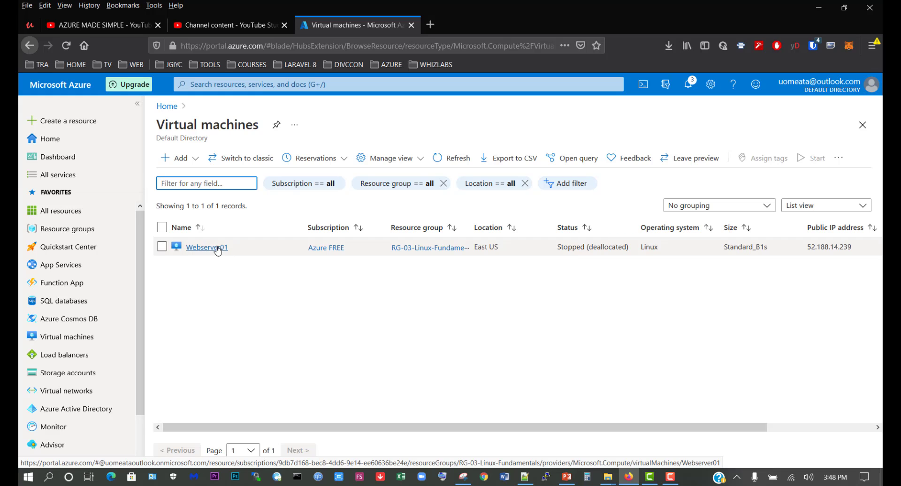
{"action": "left_click", "coordinate": [172, 160]}
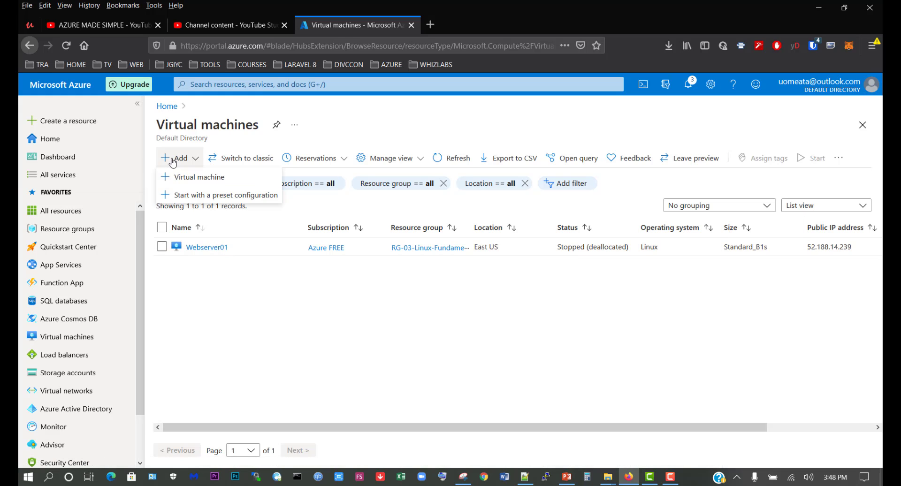
{"action": "left_click", "coordinate": [208, 179]}
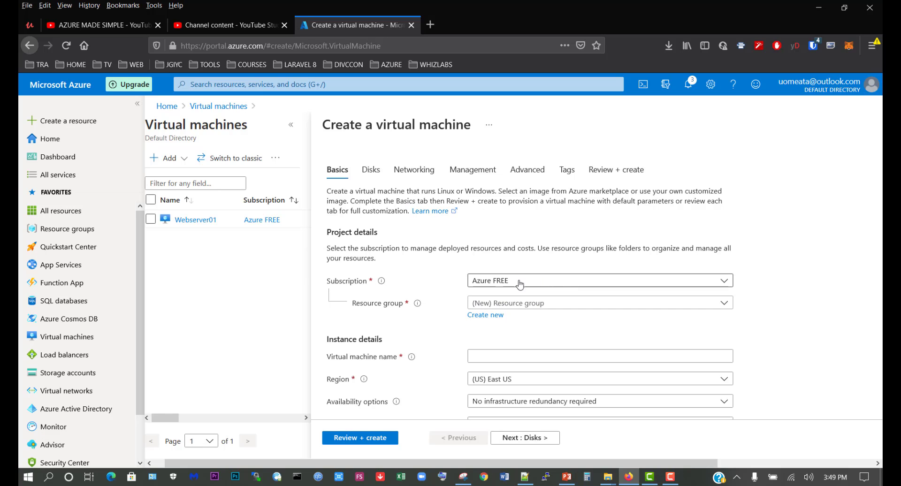
Step: Create a new resource group named RG-LAB01 for the virtual machine
{"action": "left_click", "coordinate": [483, 321]}
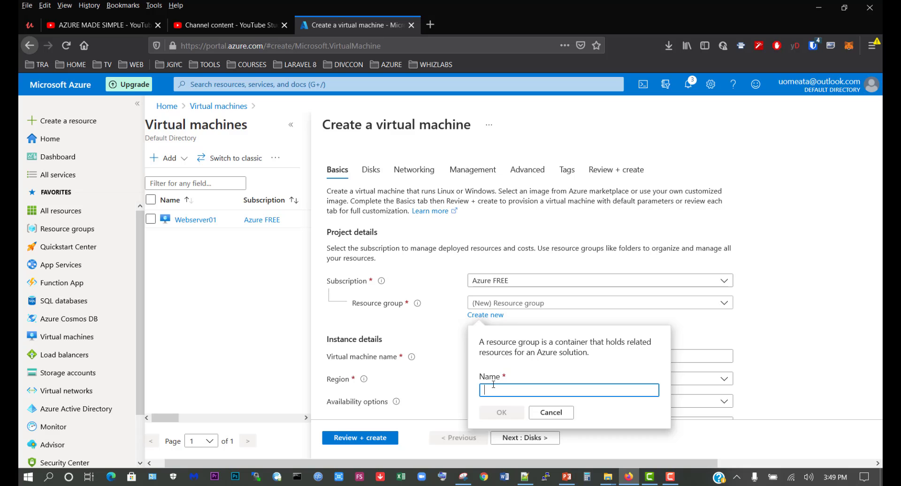
{"action": "type", "text": "RG-LAB01"}
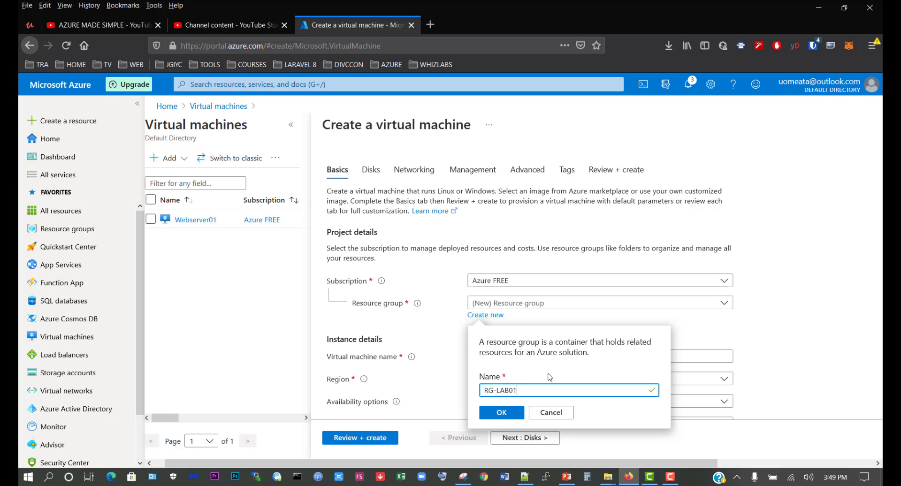
{"action": "left_click", "coordinate": [514, 413]}
{"action": "type", "text": "1"}
{"action": "key", "text": "Return"}
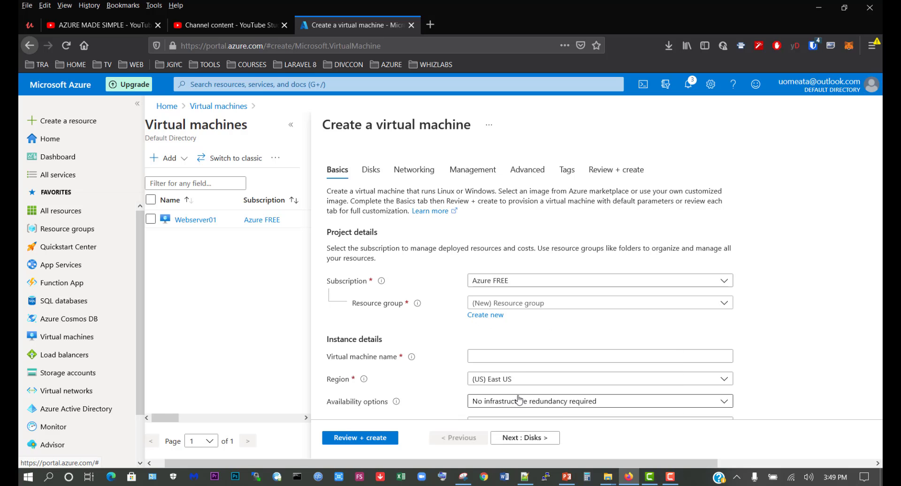
Step: Name the virtual machine Webserver001 and keep (US) East US as its region
{"action": "left_click", "coordinate": [505, 356]}
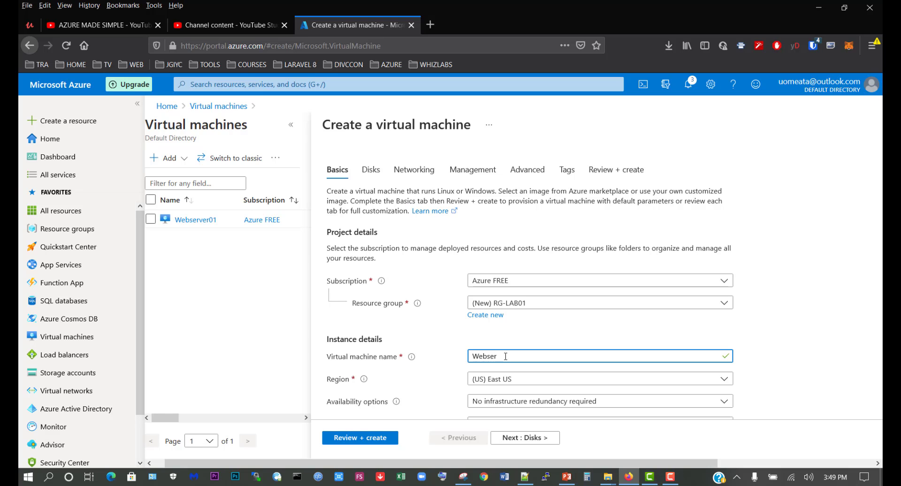
{"action": "type", "text": "Webserver001"}
{"action": "scroll", "coordinate": [443, 379], "scroll_direction": "down", "scroll_amount": 3}
{"action": "scroll", "coordinate": [478, 351], "scroll_direction": "up", "scroll_amount": 3}
{"action": "left_click", "coordinate": [506, 380]}
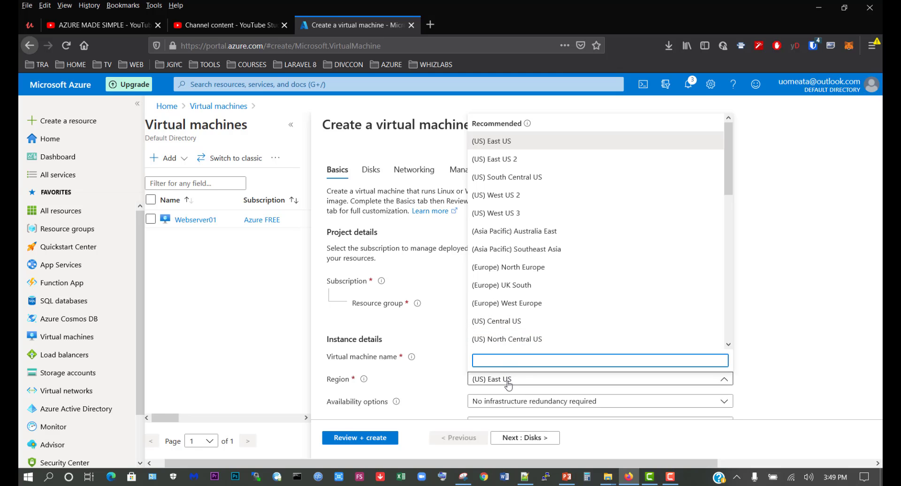
{"action": "left_click", "coordinate": [508, 385]}
{"action": "scroll", "coordinate": [450, 383], "scroll_direction": "down", "scroll_amount": 3}
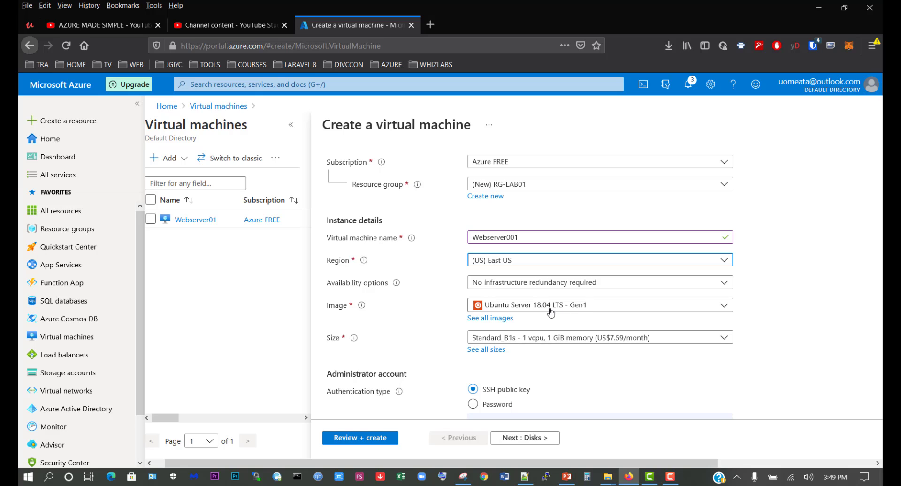
Step: Keep the Ubuntu Server 18.04 LTS - Gen1 image and choose the Standard_B1s size with 1 vcpu and 1 GiB memory
{"action": "left_click", "coordinate": [612, 309]}
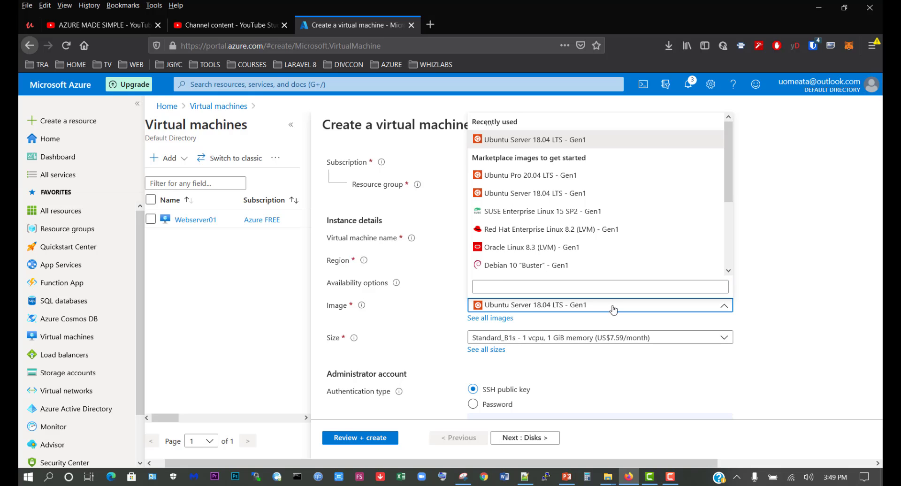
{"action": "left_click", "coordinate": [613, 309]}
{"action": "scroll", "coordinate": [460, 311], "scroll_direction": "down", "scroll_amount": 2}
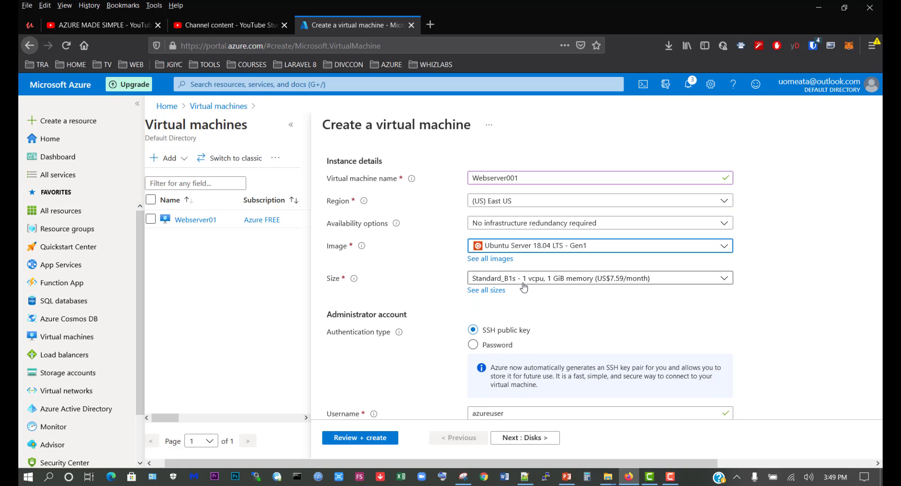
{"action": "left_click", "coordinate": [610, 280]}
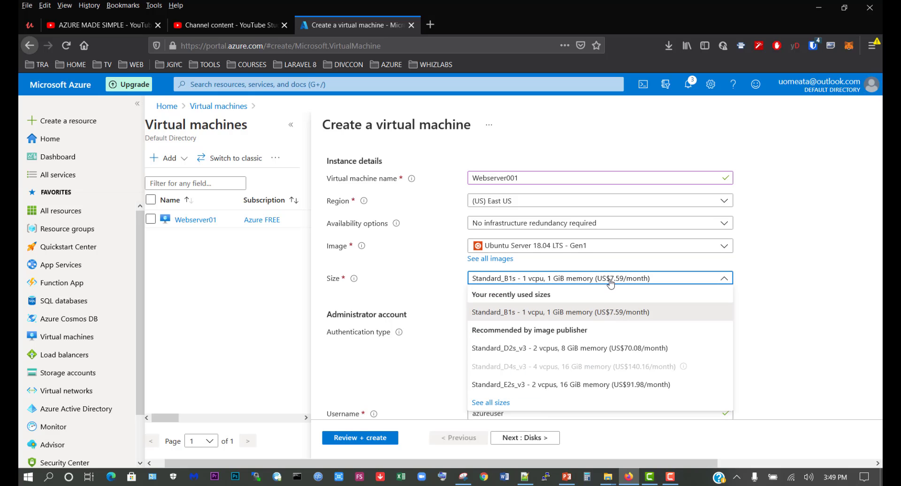
{"action": "left_click", "coordinate": [563, 313]}
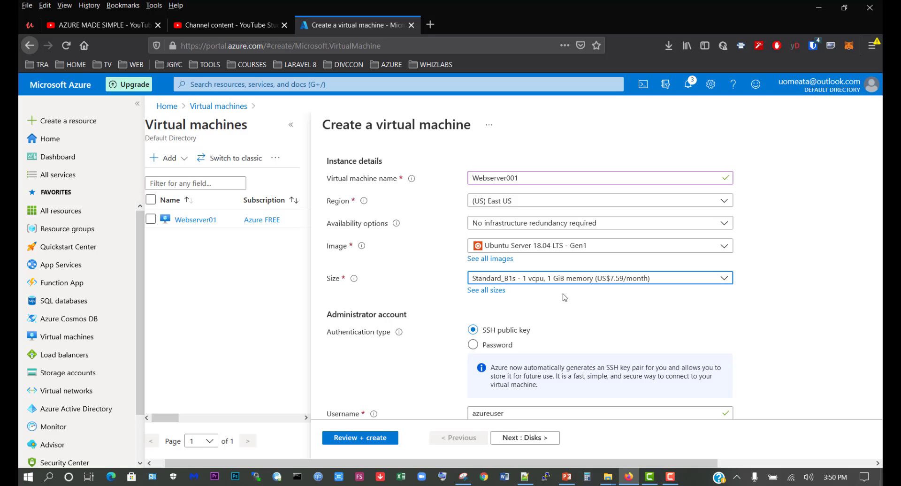
Step: Switch the administrator account to password authentication and enter azureadmin as its username
{"action": "scroll", "coordinate": [506, 321], "scroll_direction": "down", "scroll_amount": 1}
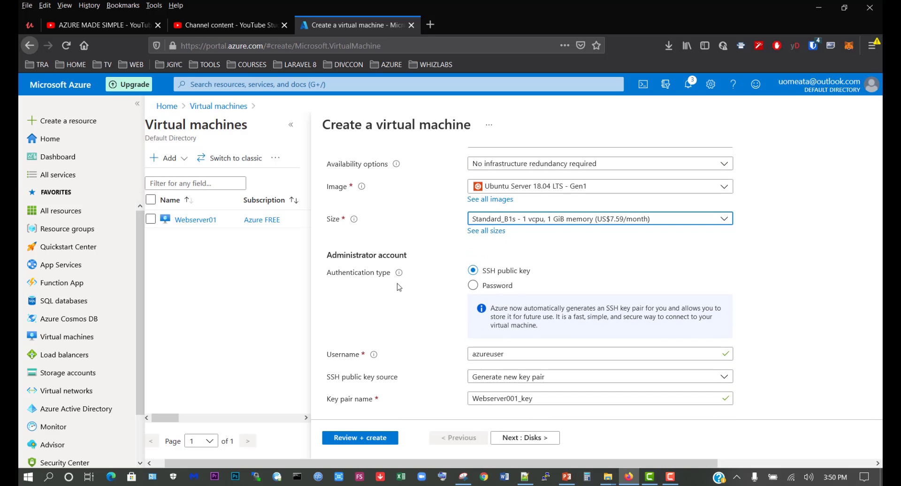
{"action": "scroll", "coordinate": [399, 284], "scroll_direction": "down", "scroll_amount": 2}
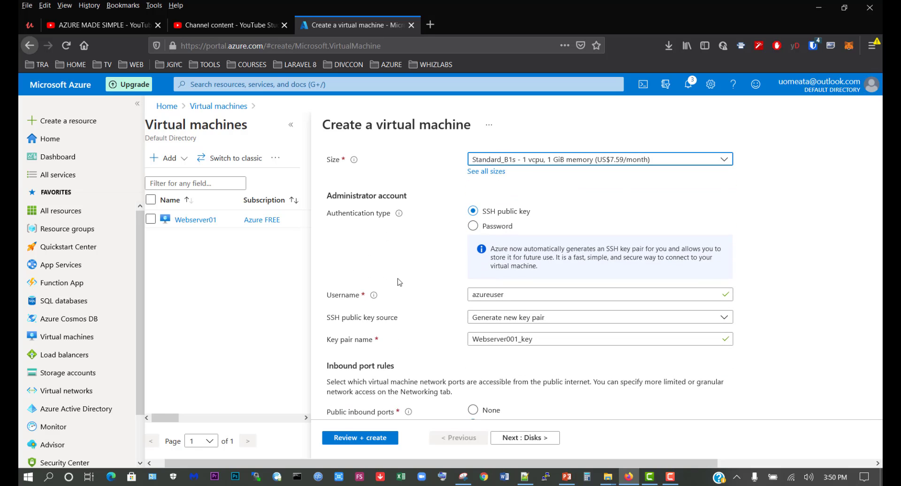
{"action": "left_click", "coordinate": [473, 227]}
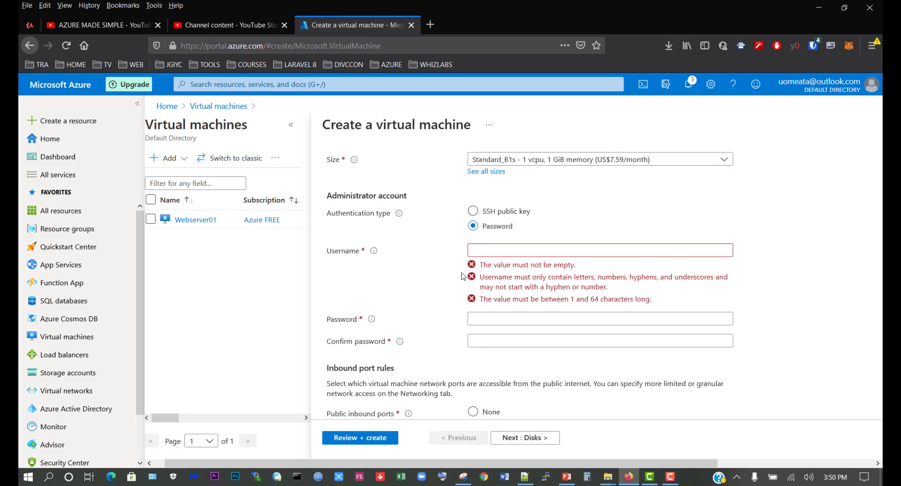
{"action": "left_click", "coordinate": [495, 249]}
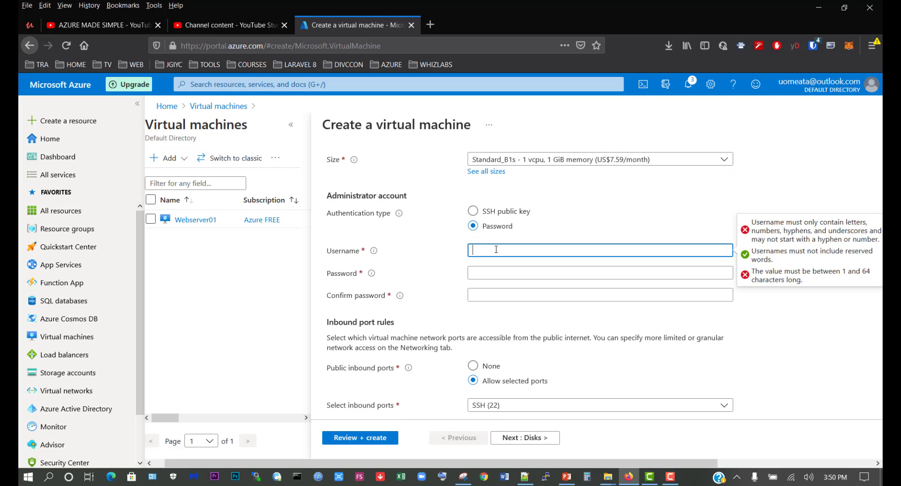
{"action": "type", "text": "azureadmin"}
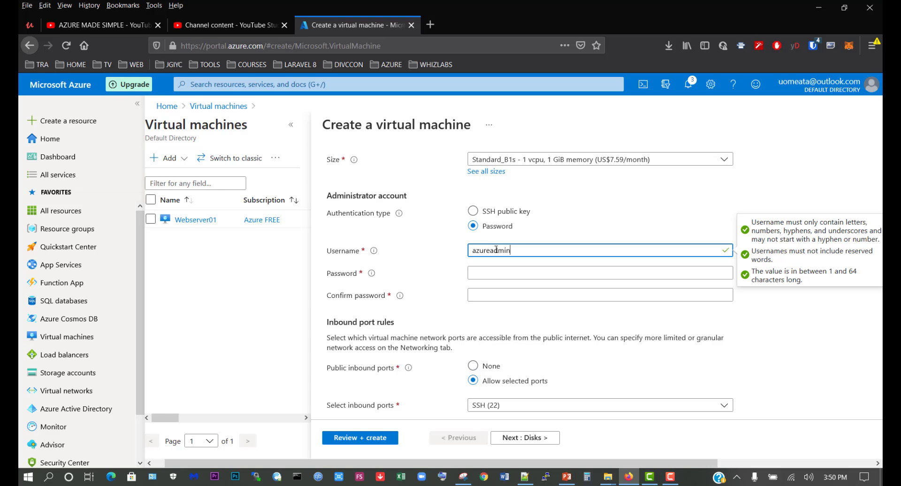
Step: Enter the administrator account password and repeat it in the confirmation field
{"action": "left_click", "coordinate": [505, 274]}
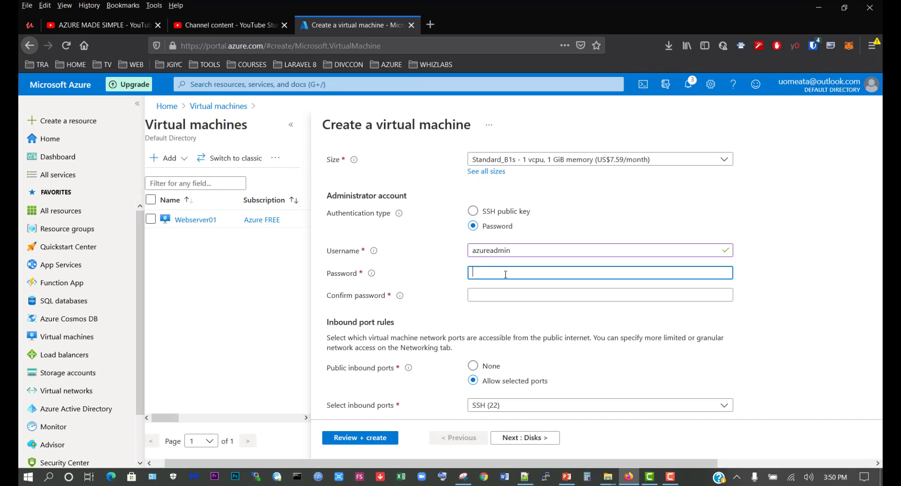
{"action": "key", "text": "ctrl+v"}
{"action": "left_click", "coordinate": [513, 295]}
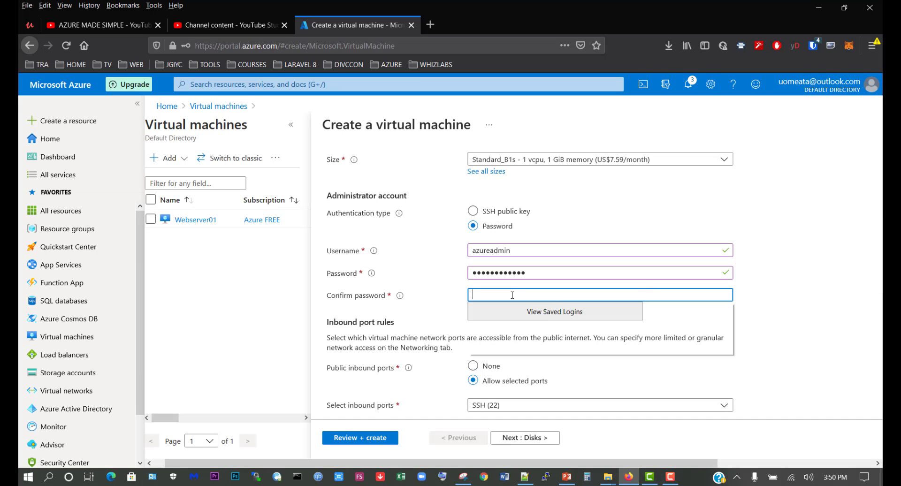
{"action": "type", "text": "*"}
{"action": "key", "text": "ctrl+a"}
{"action": "key", "text": "ctrl+v"}
Step: Keep SSH (22) as the allowed inbound port and the default disk settings, and proceed to the networking settings
{"action": "scroll", "coordinate": [512, 295], "scroll_direction": "down", "scroll_amount": 1}
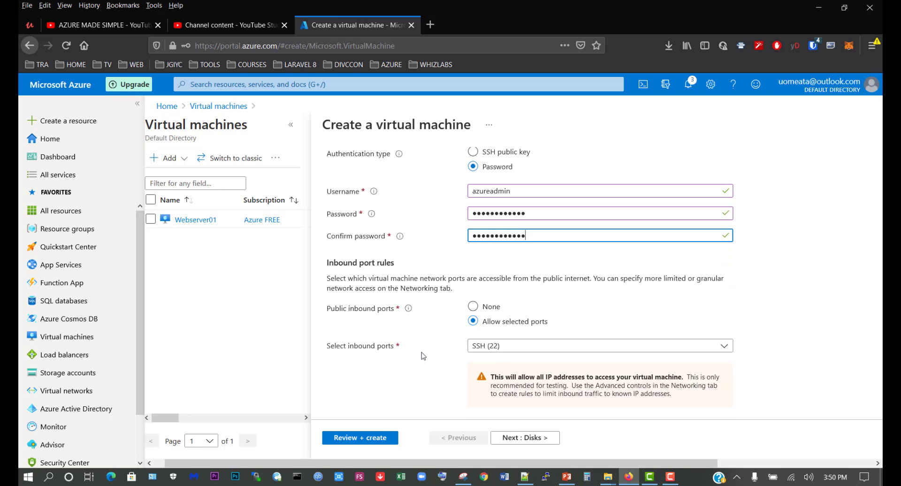
{"action": "scroll", "coordinate": [614, 312], "scroll_direction": "down", "scroll_amount": 1}
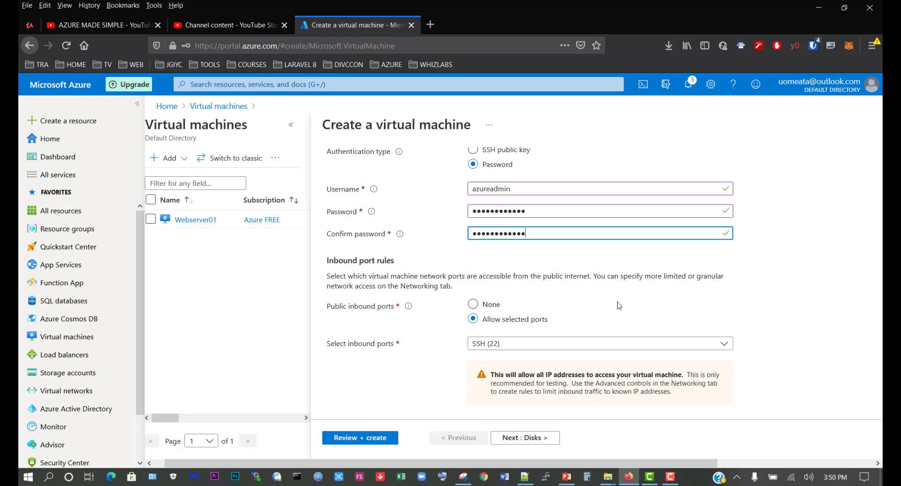
{"action": "left_click", "coordinate": [518, 438]}
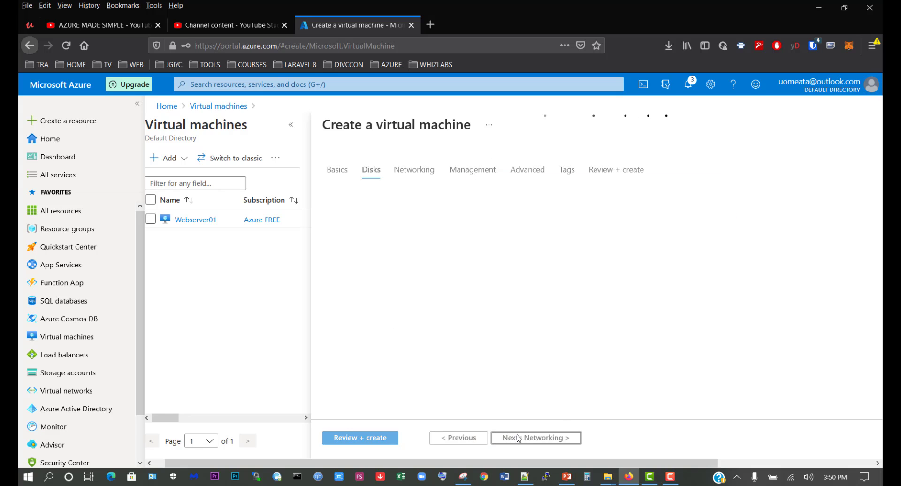
{"action": "left_click", "coordinate": [533, 439]}
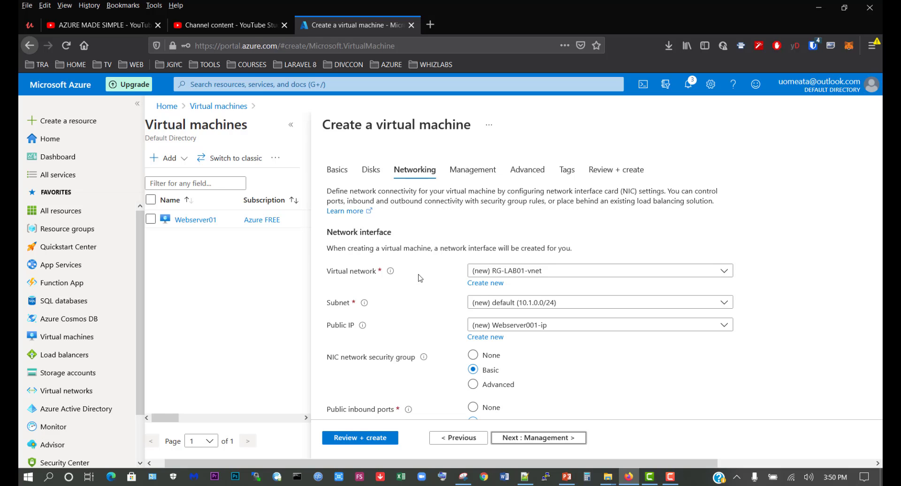
Step: Create a new virtual network named vNET-LAB01 with the address range 10.10.0.0/16
{"action": "left_click", "coordinate": [494, 284]}
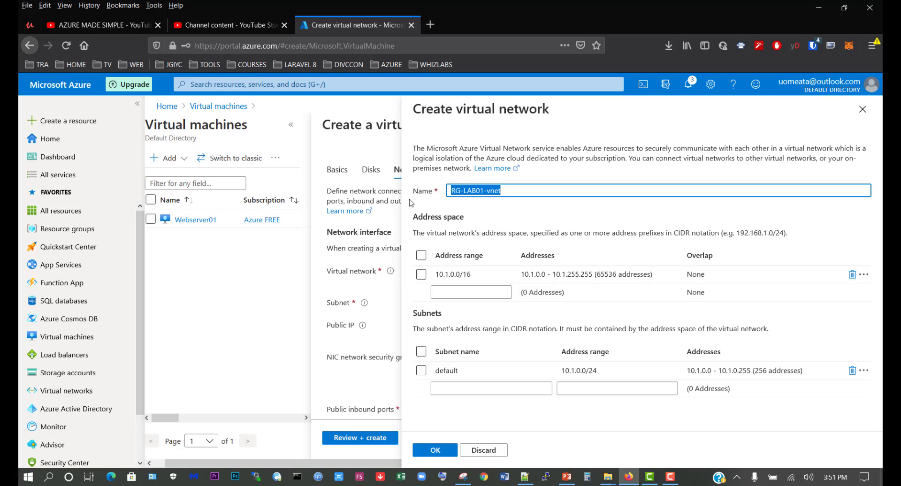
{"action": "type", "text": "v"}
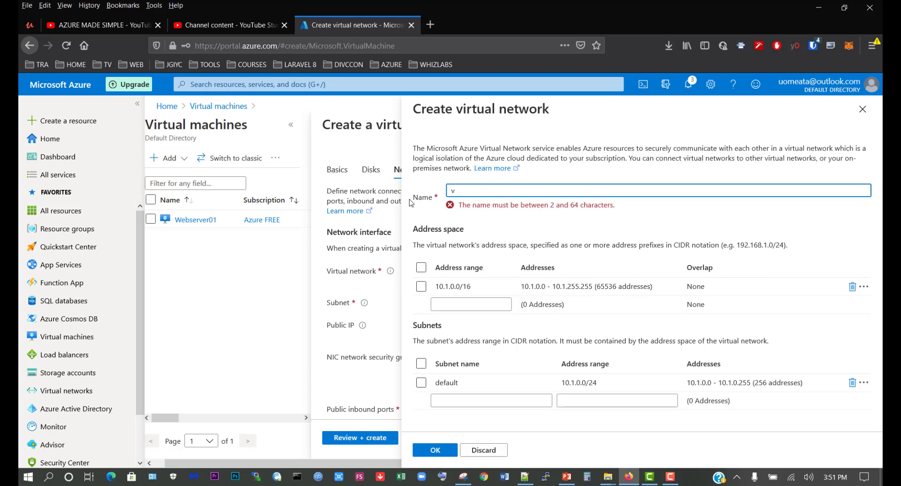
{"action": "type", "text": "NET-LAB01"}
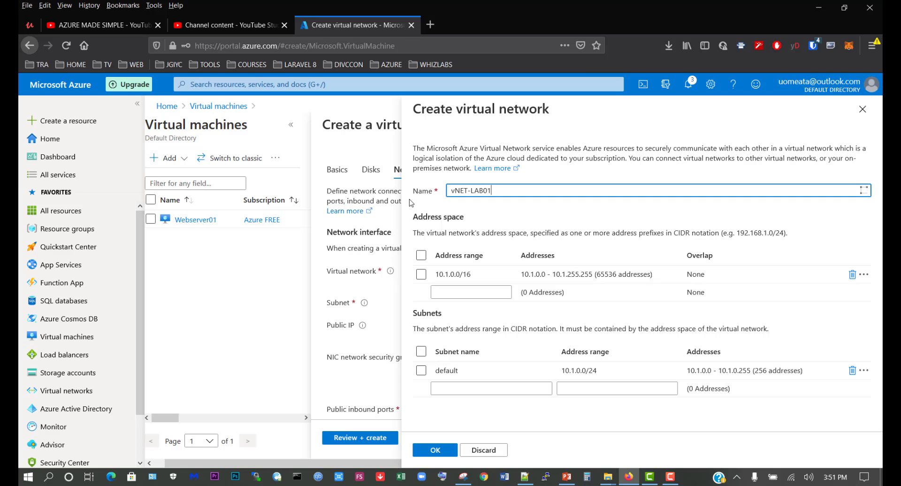
{"action": "left_click", "coordinate": [411, 203]}
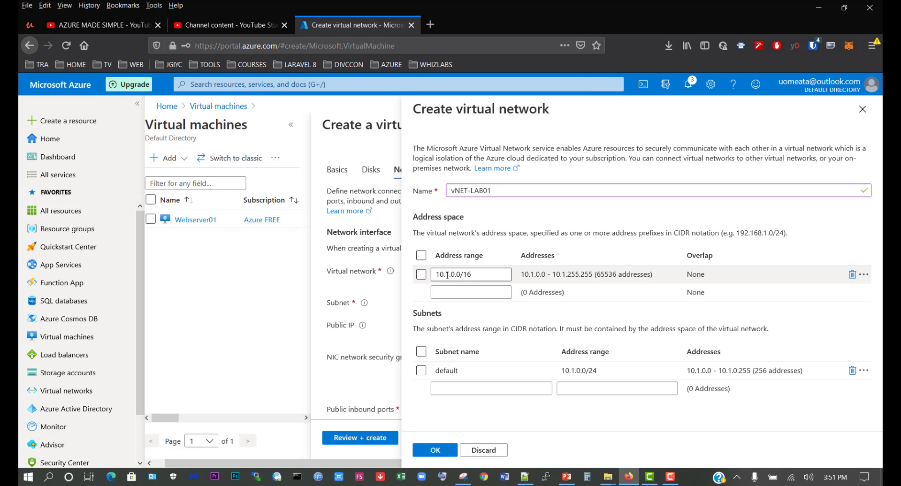
{"action": "key", "text": "BackSpace"}
{"action": "type", "text": "10"}
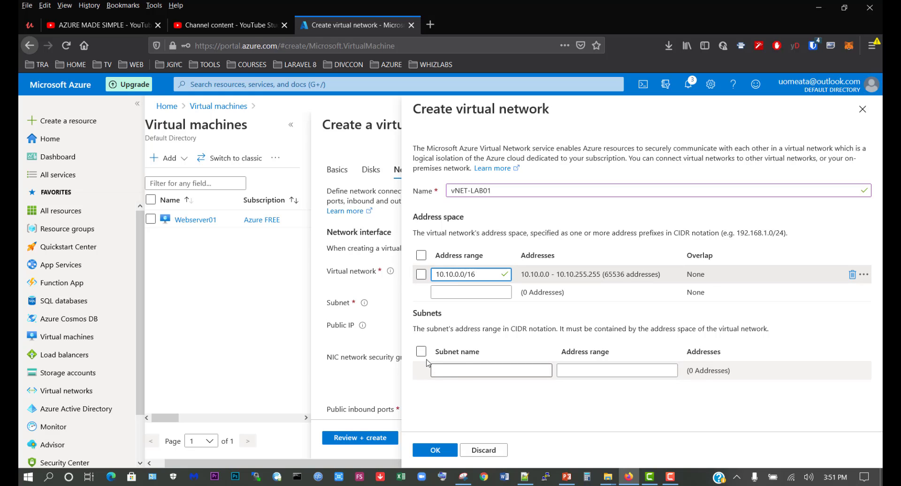
Step: Add a subnet named Subnet001 with the address range 10.10.0.0/24 and confirm the virtual network
{"action": "left_click", "coordinate": [459, 370]}
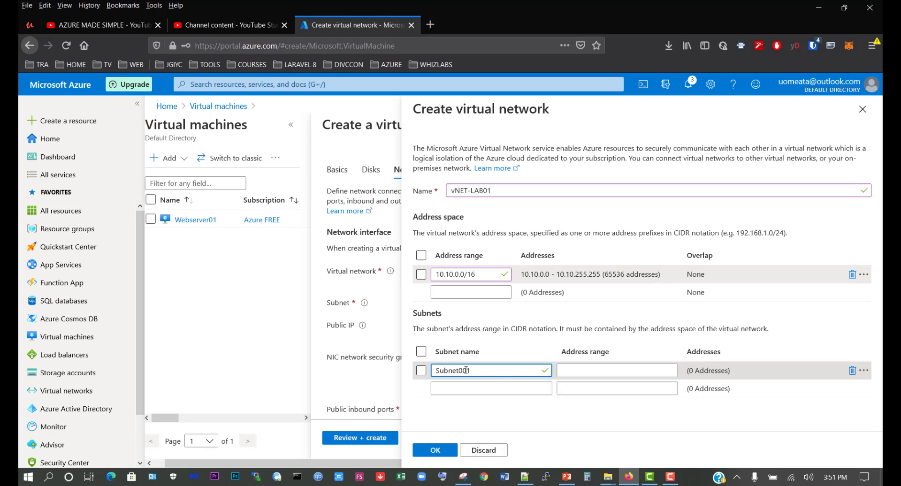
{"action": "type", "text": "Subnet001"}
{"action": "left_click", "coordinate": [588, 368]}
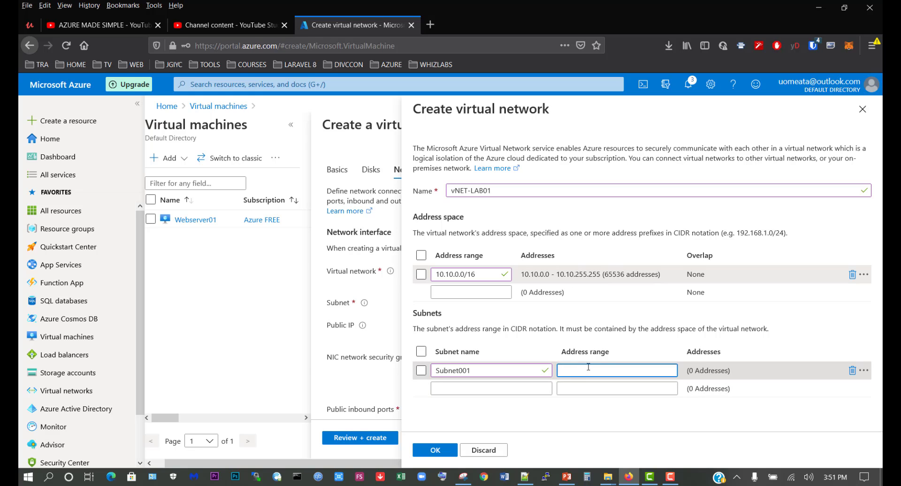
{"action": "type", "text": "10.10.0.0"}
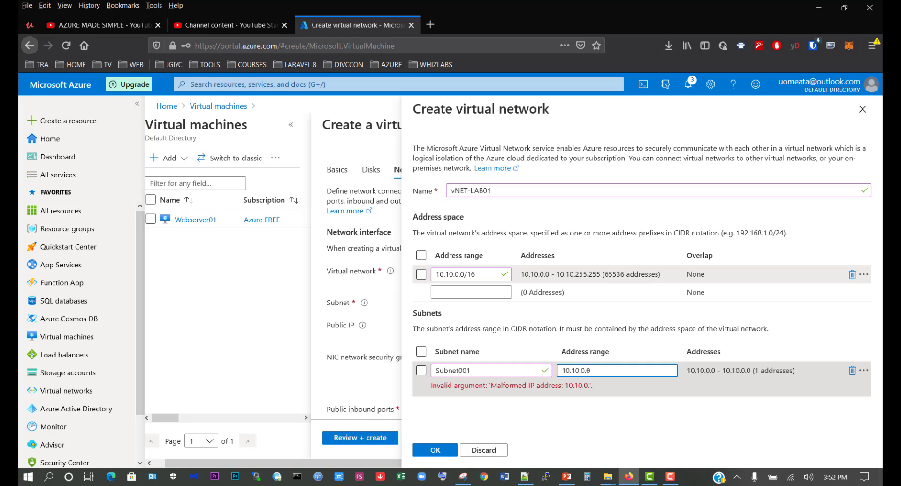
{"action": "type", "text": "/24"}
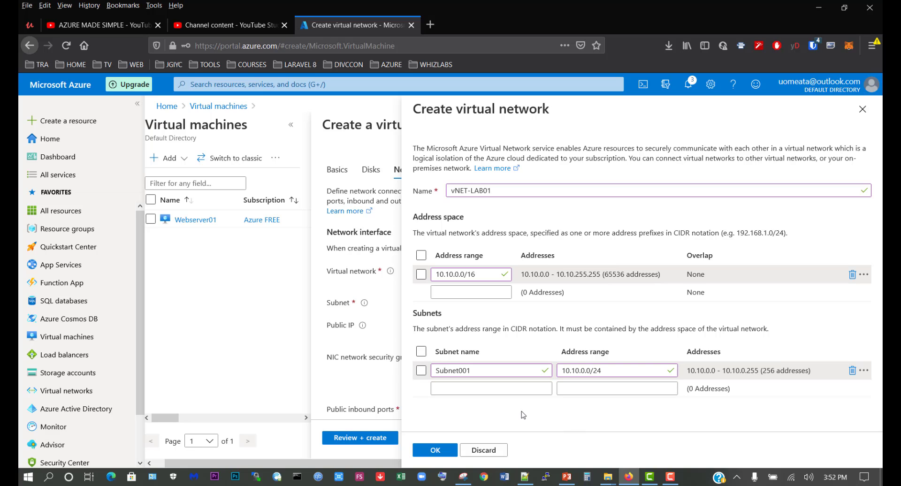
{"action": "left_click", "coordinate": [446, 451]}
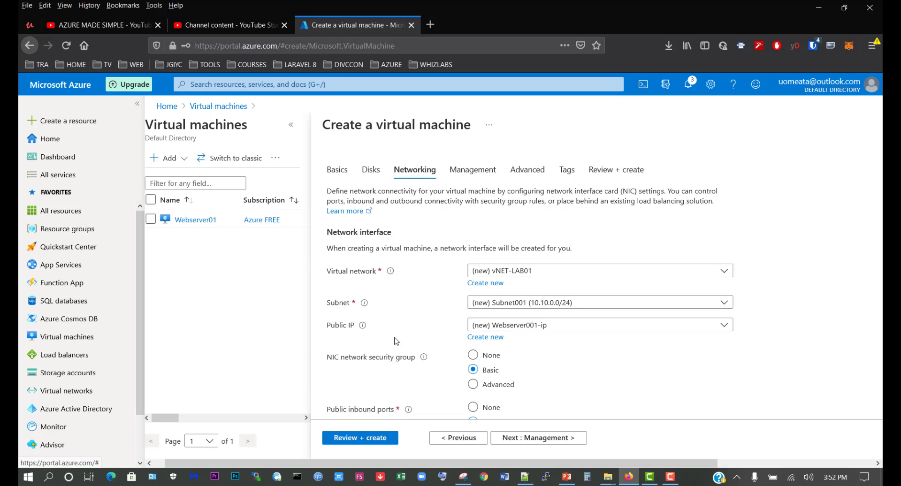
Step: Create a new public IP address named Webserver001-PIP, keeping the Basic SKU and Dynamic assignment
{"action": "left_click", "coordinate": [486, 337]}
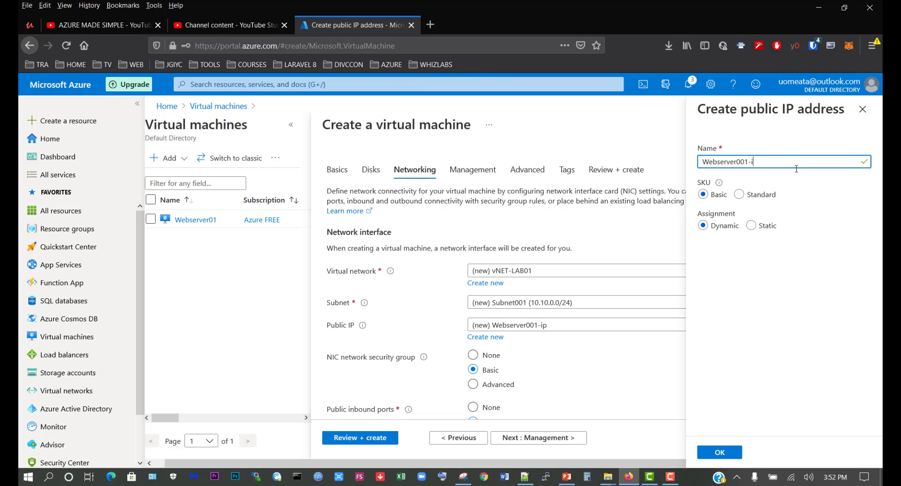
{"action": "key", "text": "BackSpace"}
{"action": "left_click", "coordinate": [720, 452]}
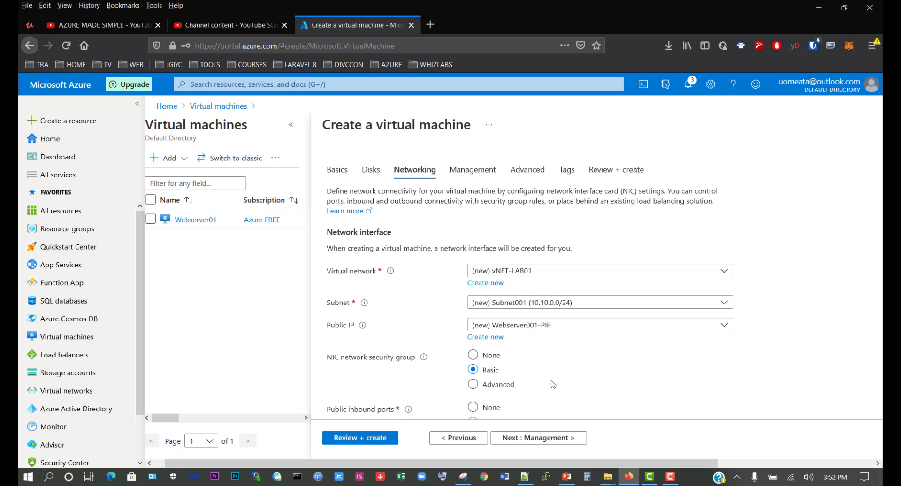
Step: Keep the Basic network security group with SSH (22) allowed and the default management and advanced settings, and proceed to the tags
{"action": "scroll", "coordinate": [552, 382], "scroll_direction": "down", "scroll_amount": 2}
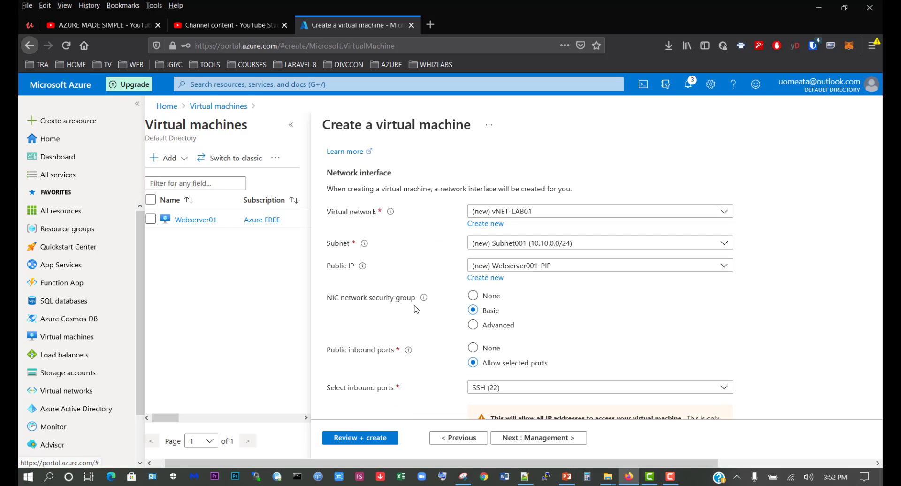
{"action": "scroll", "coordinate": [616, 312], "scroll_direction": "down", "scroll_amount": 2}
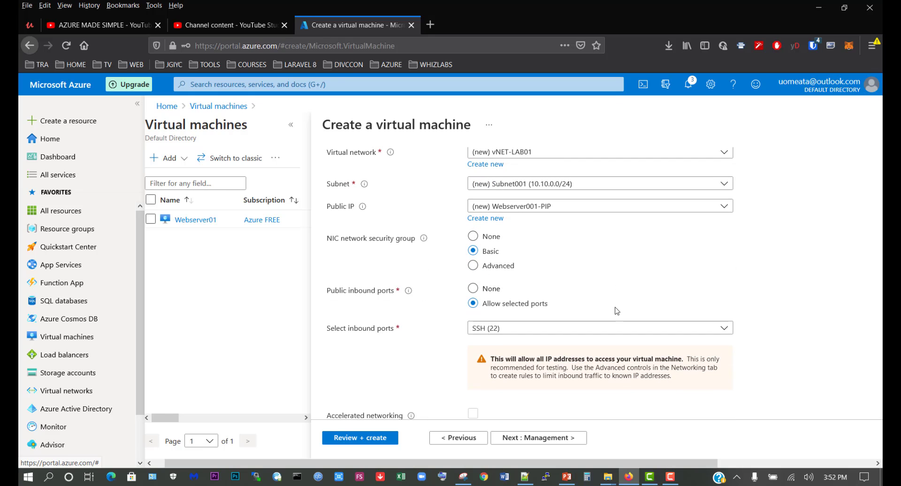
{"action": "scroll", "coordinate": [538, 350], "scroll_direction": "down", "scroll_amount": 3}
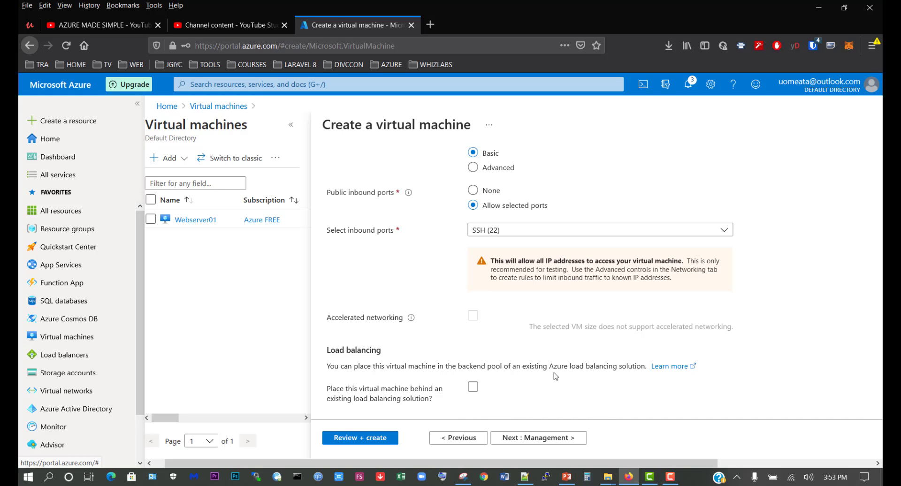
{"action": "left_click", "coordinate": [551, 438]}
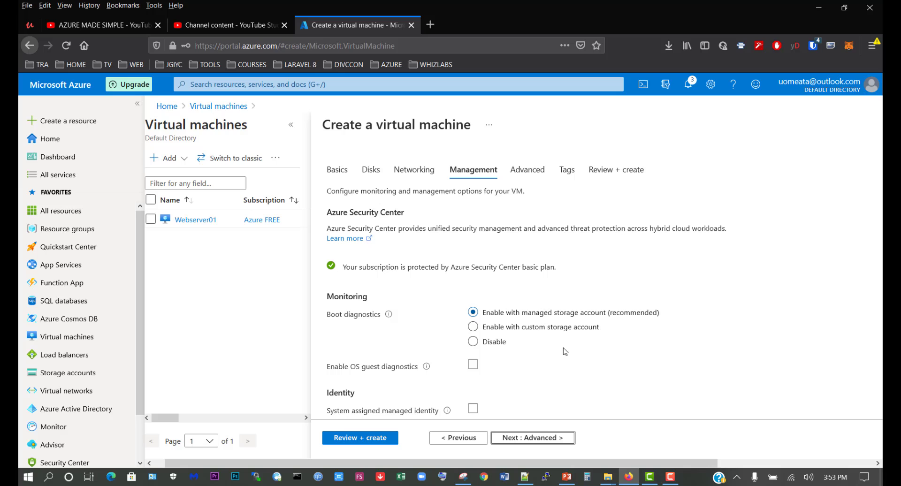
{"action": "left_click", "coordinate": [559, 438]}
{"action": "left_click", "coordinate": [547, 444]}
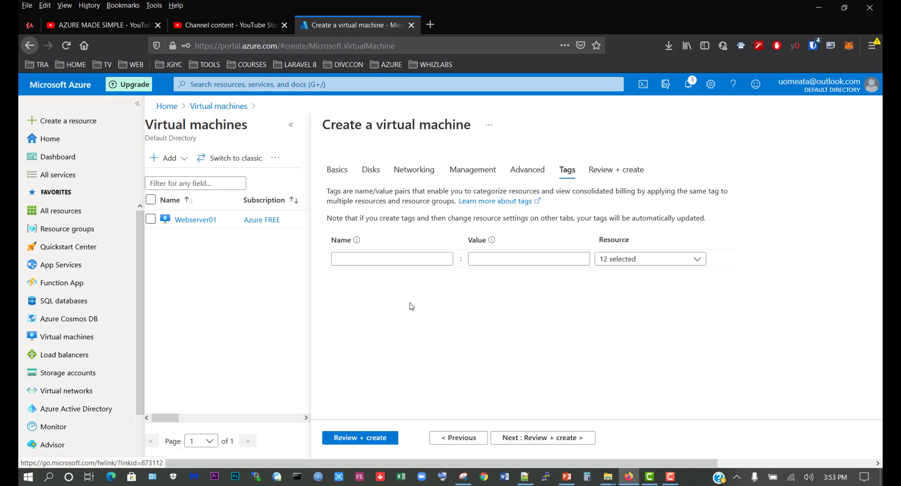
Step: Add a tag called Name with the value Webserver001 for all resources
{"action": "left_click", "coordinate": [393, 261]}
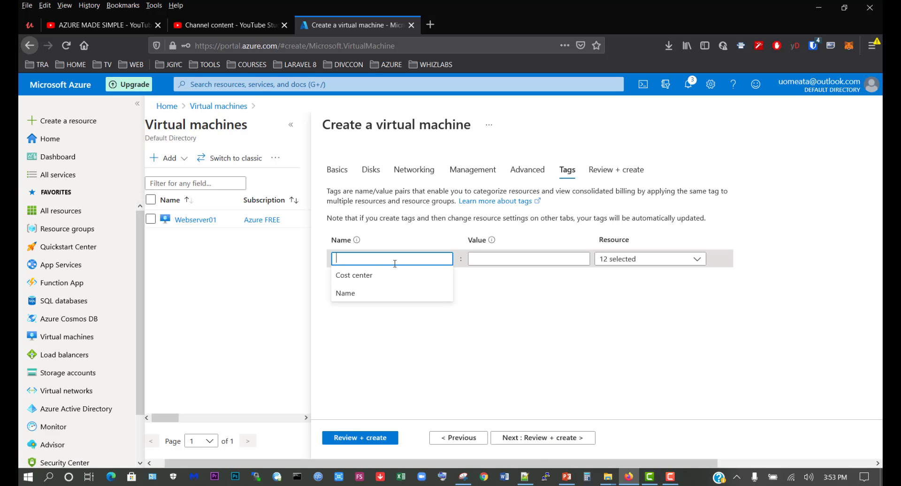
{"action": "type", "text": "Nam"}
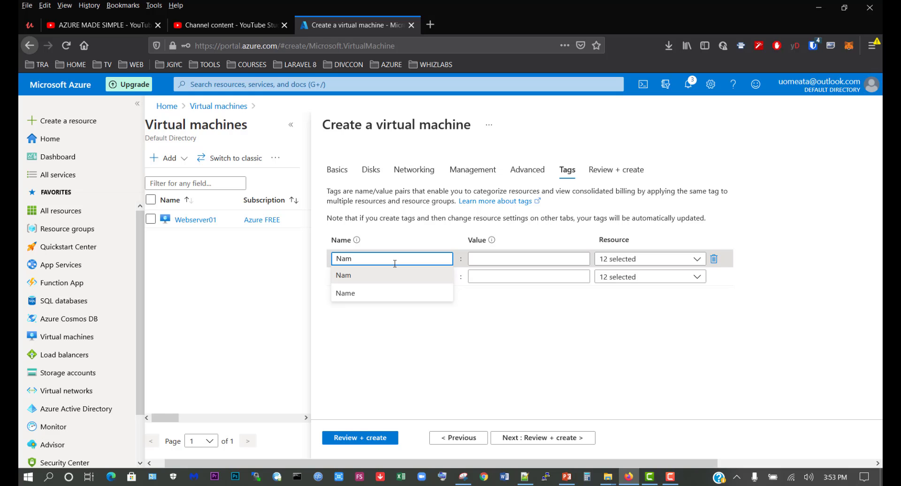
{"action": "type", "text": "e"}
{"action": "left_click", "coordinate": [504, 259]}
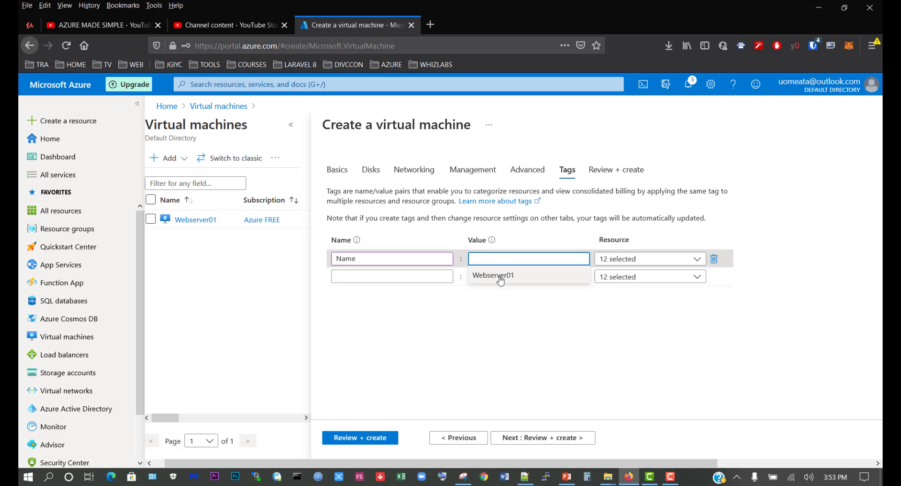
{"action": "left_click", "coordinate": [498, 275]}
{"action": "left_click", "coordinate": [512, 258]}
{"action": "type", "text": "001"}
Step: Add a second tag called Cost center with the value LAB01
{"action": "left_click", "coordinate": [403, 276]}
{"action": "type", "text": "Cost"}
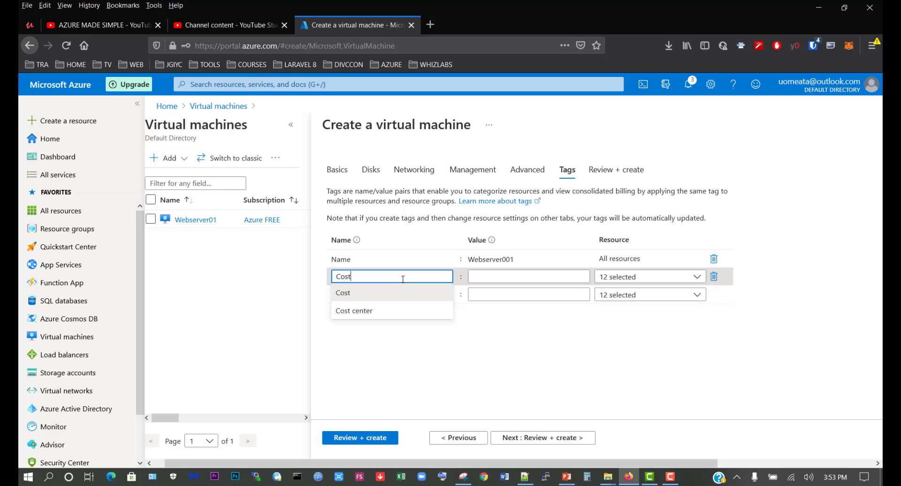
{"action": "left_click", "coordinate": [356, 311]}
{"action": "left_click", "coordinate": [488, 275]}
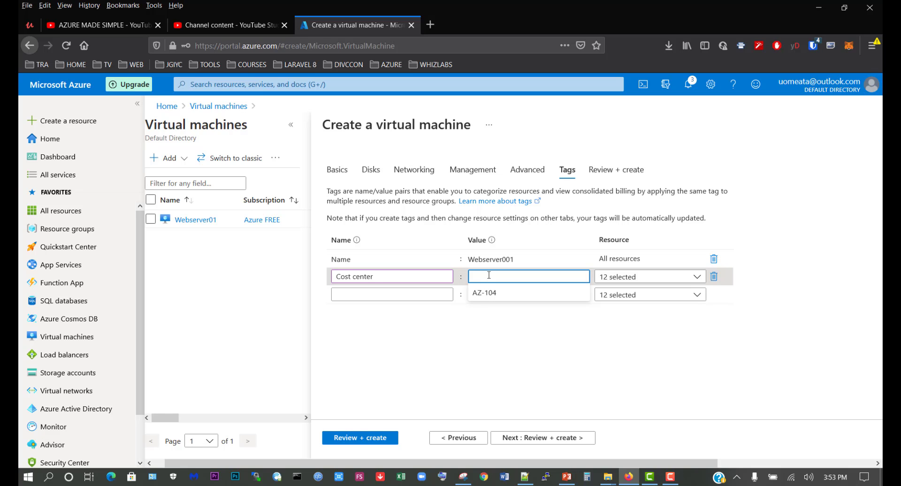
{"action": "type", "text": "LAB01"}
{"action": "left_click", "coordinate": [520, 324]}
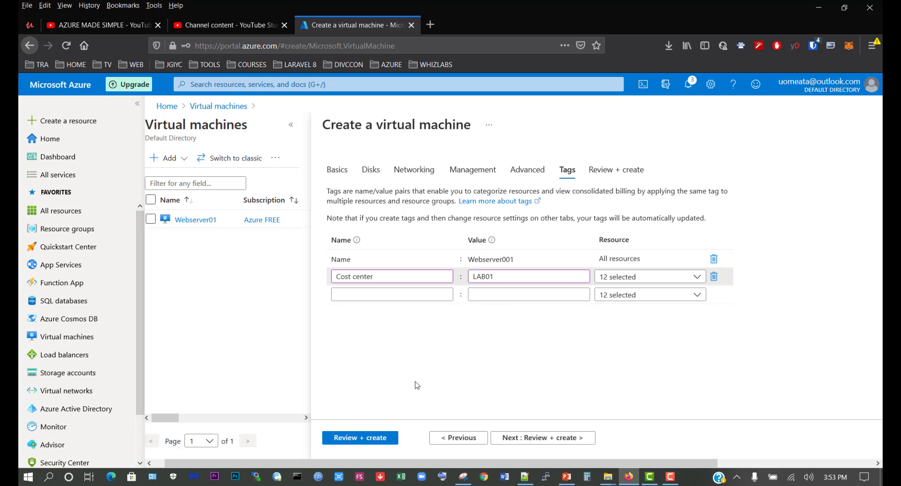
Step: Validate the virtual machine configuration and start its creation
{"action": "left_click", "coordinate": [362, 441]}
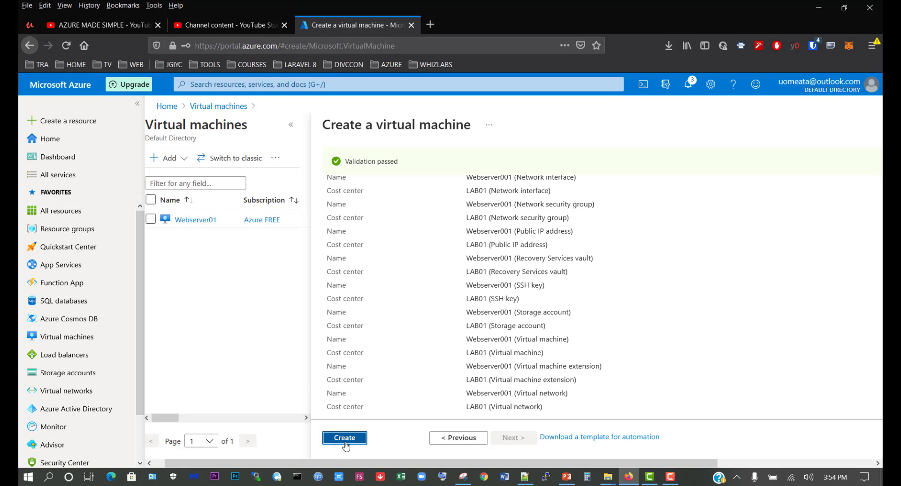
{"action": "left_click", "coordinate": [345, 442]}
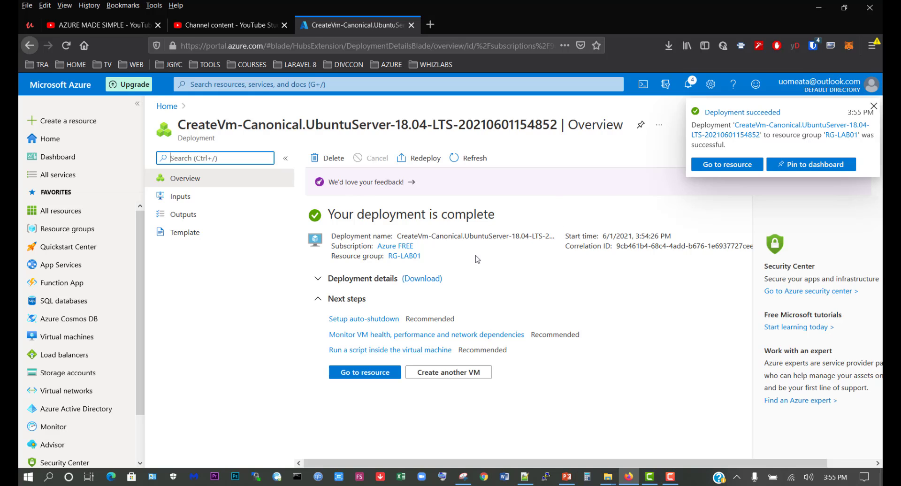
Step: Open the deployed virtual machine's overview and check its status
{"action": "left_click", "coordinate": [382, 374]}
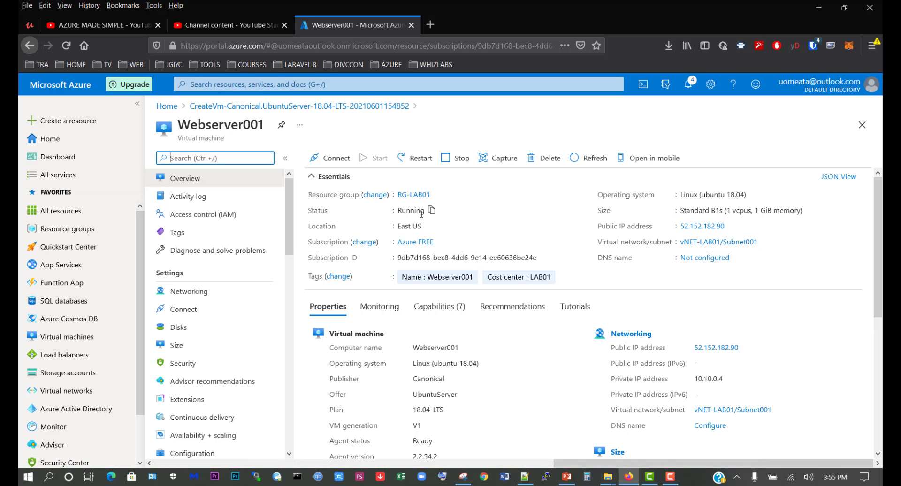
{"action": "left_click_drag", "start_coordinate": [399, 214], "coordinate": [425, 212]}
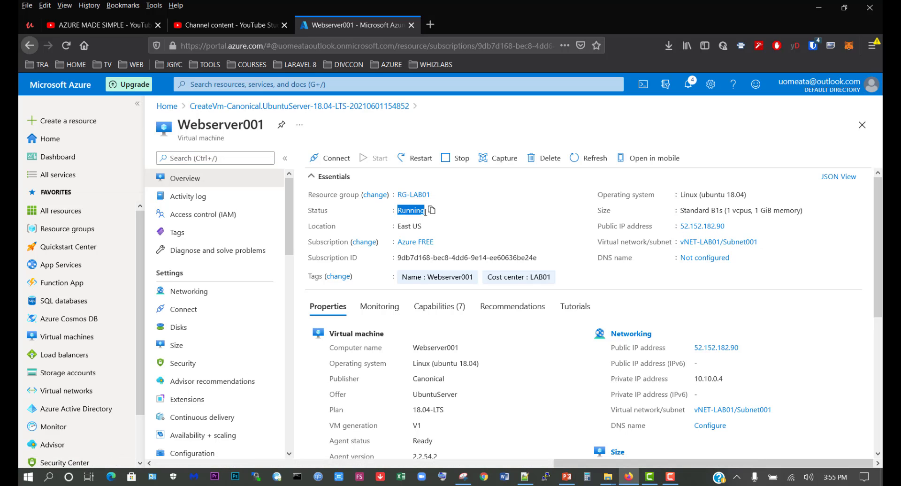
{"action": "left_click", "coordinate": [535, 227]}
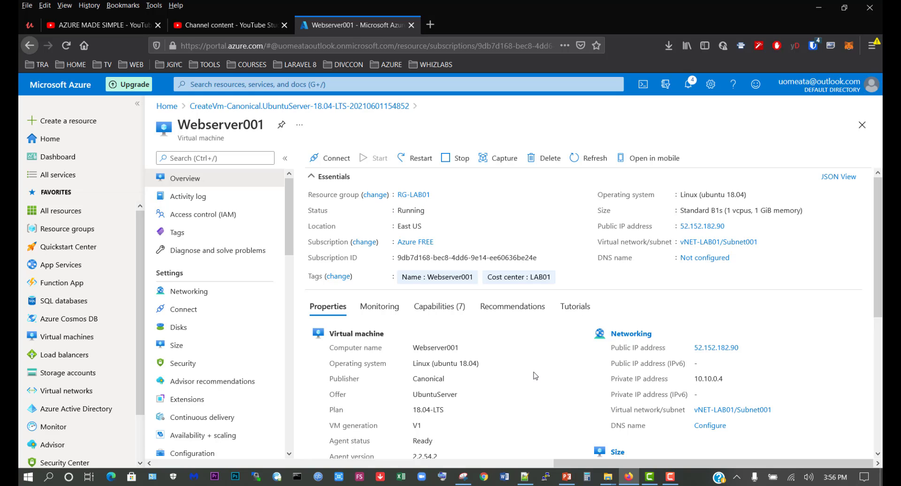